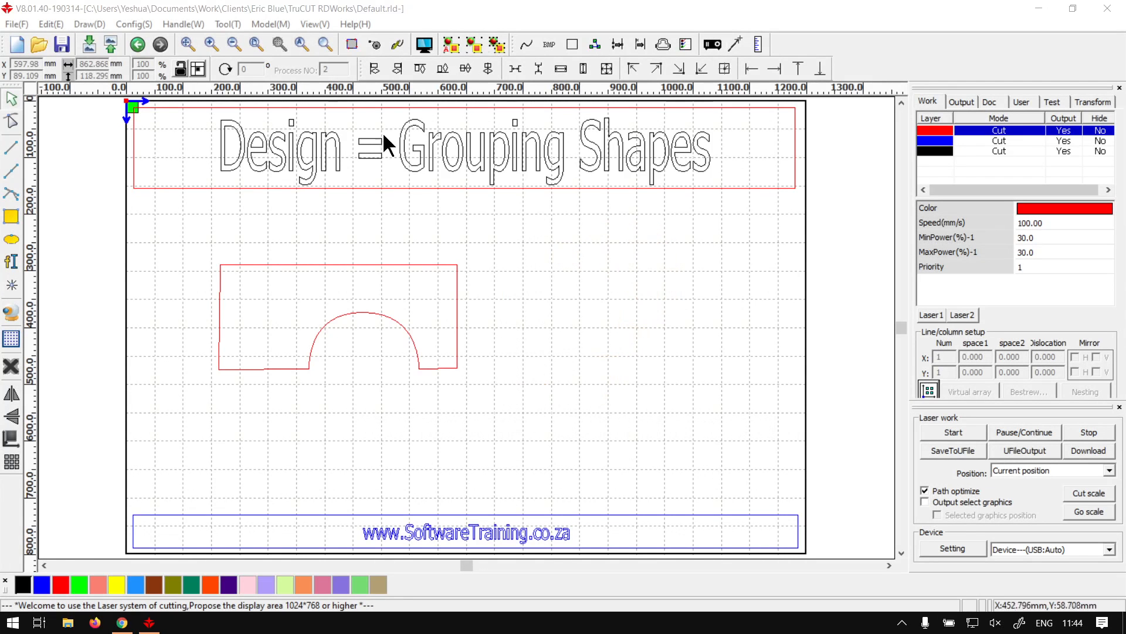
# Step: Resize the red arched outline to about 229 mm wide by pulling its left edge inward
pyautogui.click(381, 118)
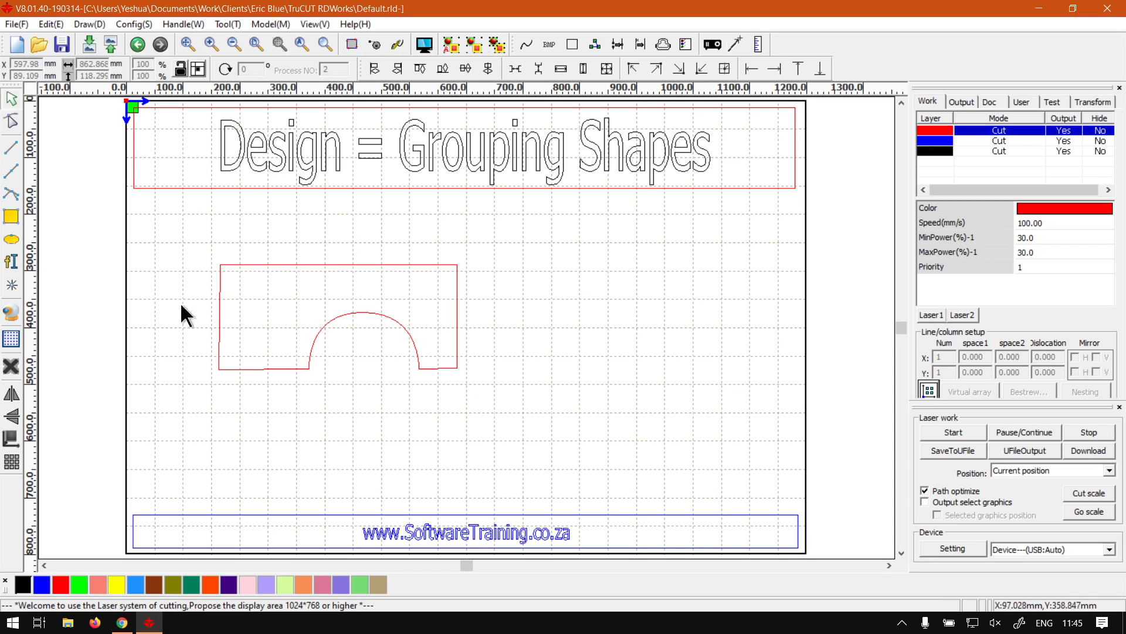
pyautogui.click(221, 369)
pyautogui.moveTo(216, 371); pyautogui.dragTo(331, 356)
pyautogui.click(234, 226)
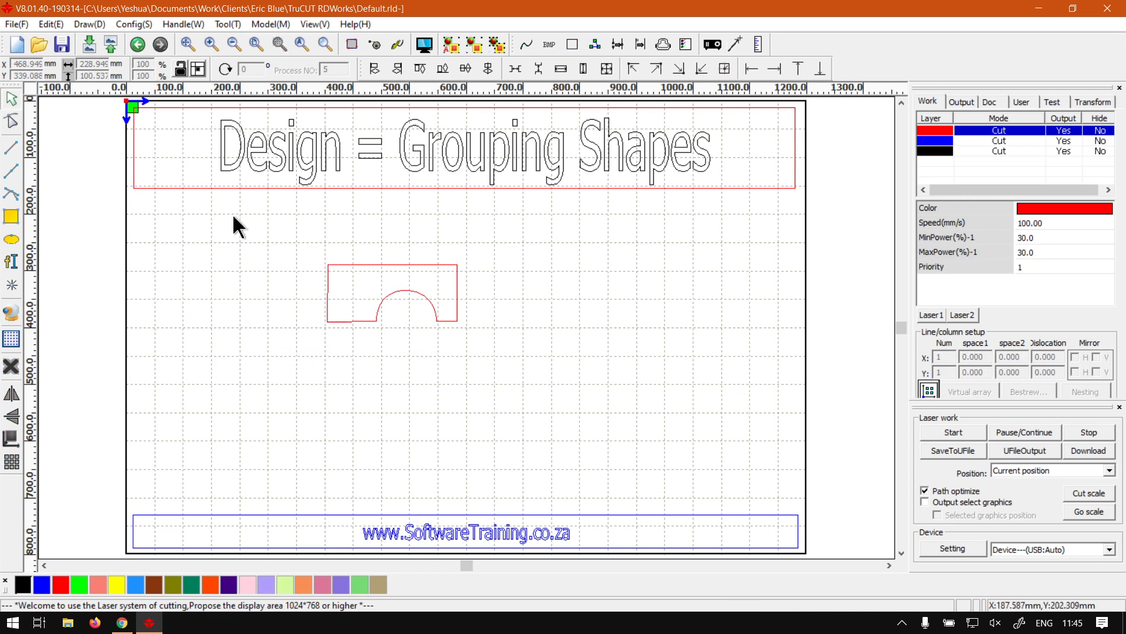
# Step: Draw a circle about 93 mm in diameter inside the arch of the outline
pyautogui.click(11, 239)
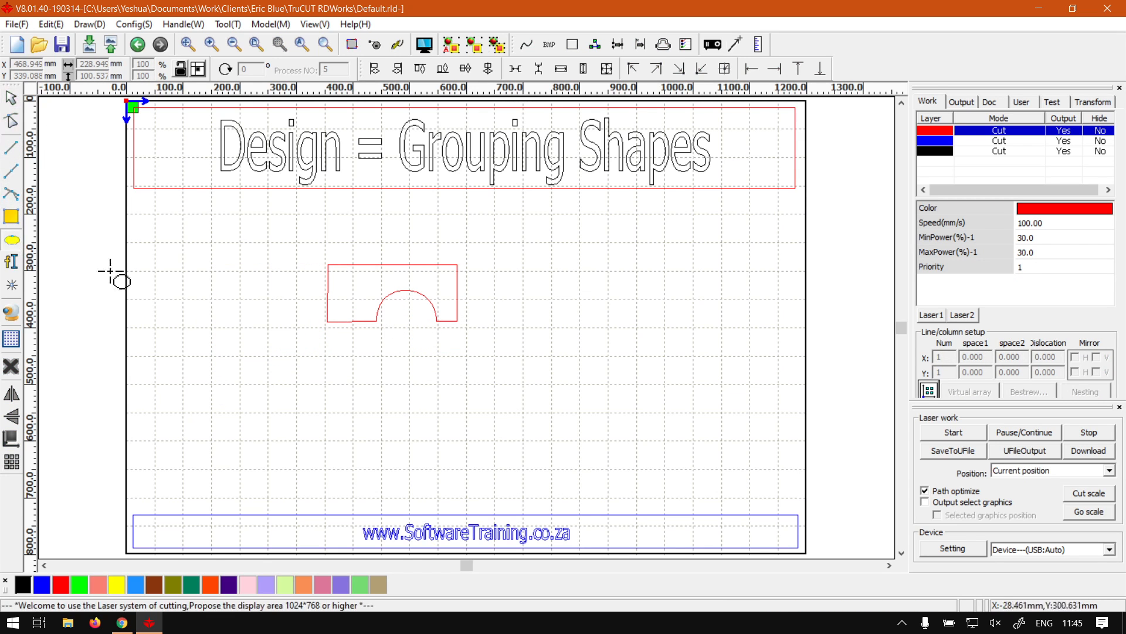
pyautogui.moveTo(390, 303)
pyautogui.mouseDown()
pyautogui.moveTo(410, 346)
pyautogui.moveTo(447, 370)
pyautogui.moveTo(391, 340)
pyautogui.mouseUp()
pyautogui.click(400, 350)
pyautogui.click(527, 377)
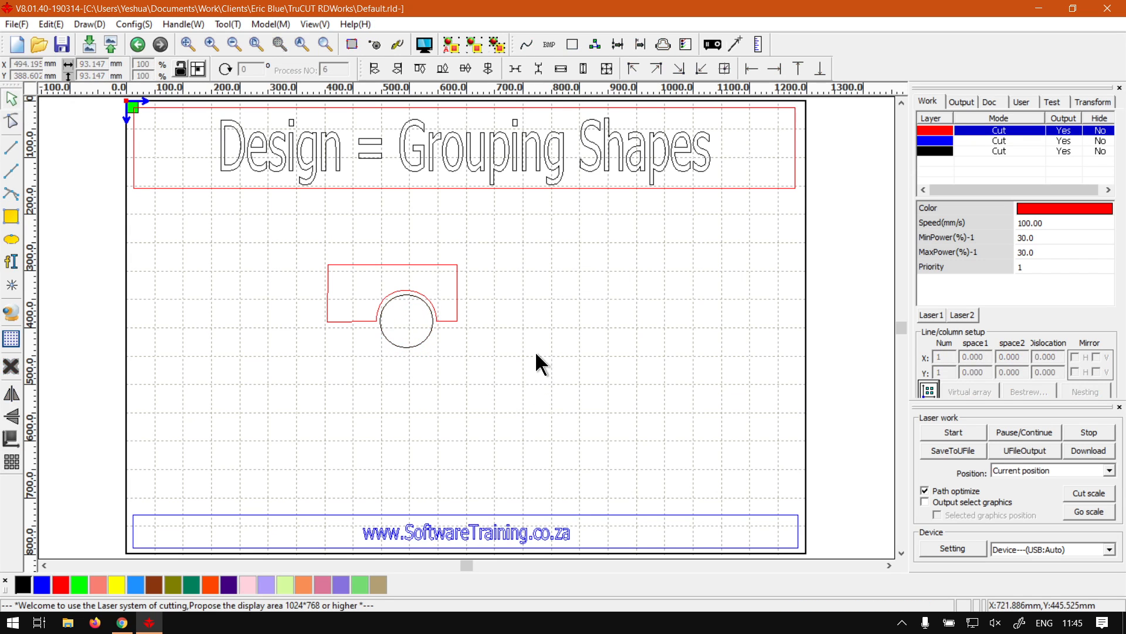
# Step: Draw a thin rectangle about 198 x 28 mm above the arched outline
pyautogui.click(11, 217)
pyautogui.moveTo(393, 208); pyautogui.dragTo(281, 224)
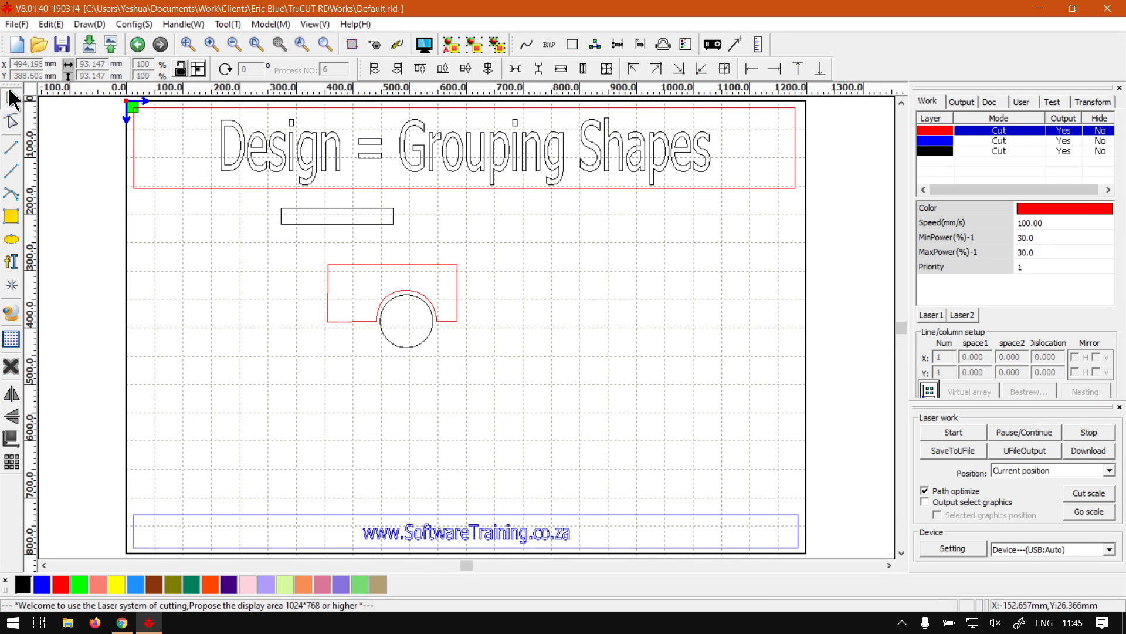
pyautogui.click(9, 102)
# Step: Rotate the thin rectangle at an angle and shift it slightly to the right
pyautogui.click(372, 224)
pyautogui.click(372, 224)
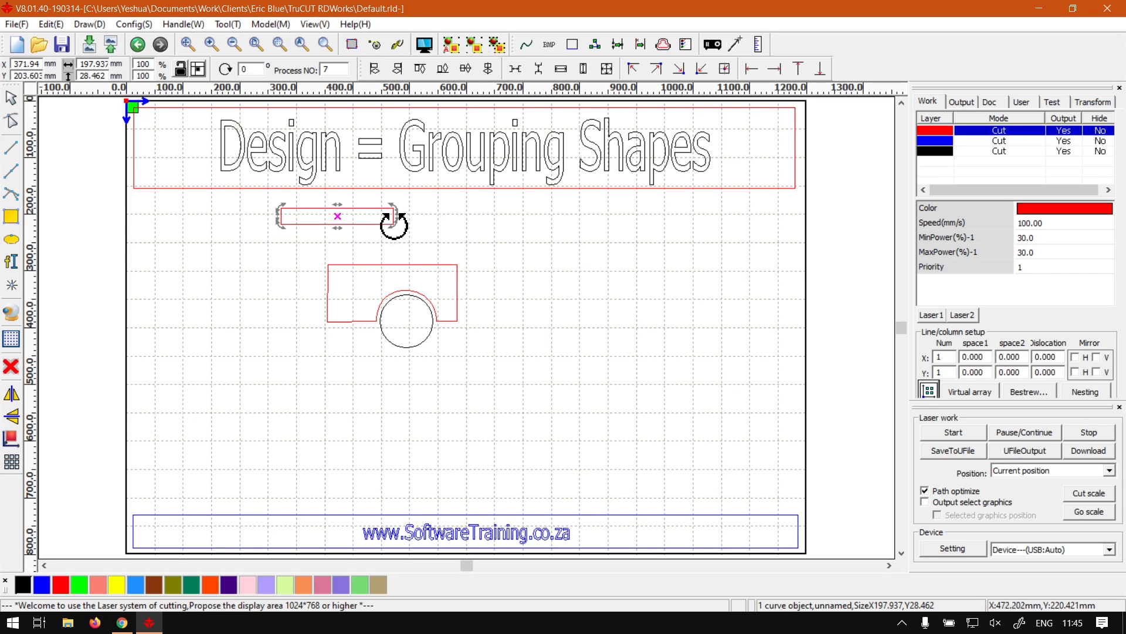
pyautogui.moveTo(422, 220); pyautogui.dragTo(427, 194)
pyautogui.moveTo(364, 212); pyautogui.dragTo(402, 220)
pyautogui.click(525, 335)
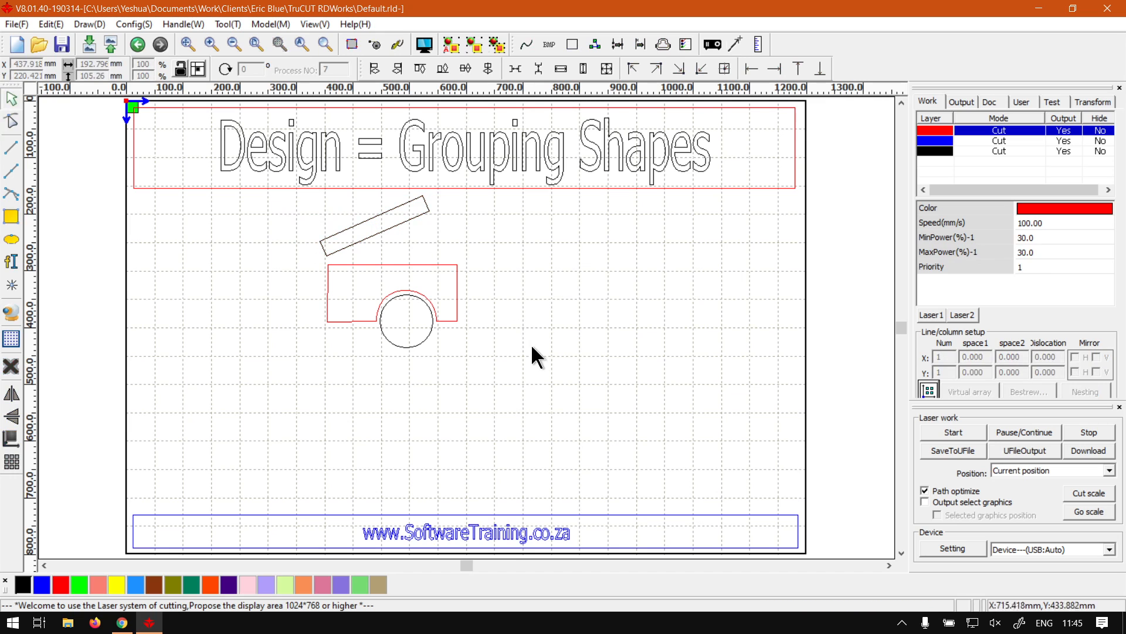
# Step: Select the rectangle, arched outline and circle together and group them
pyautogui.click(416, 343)
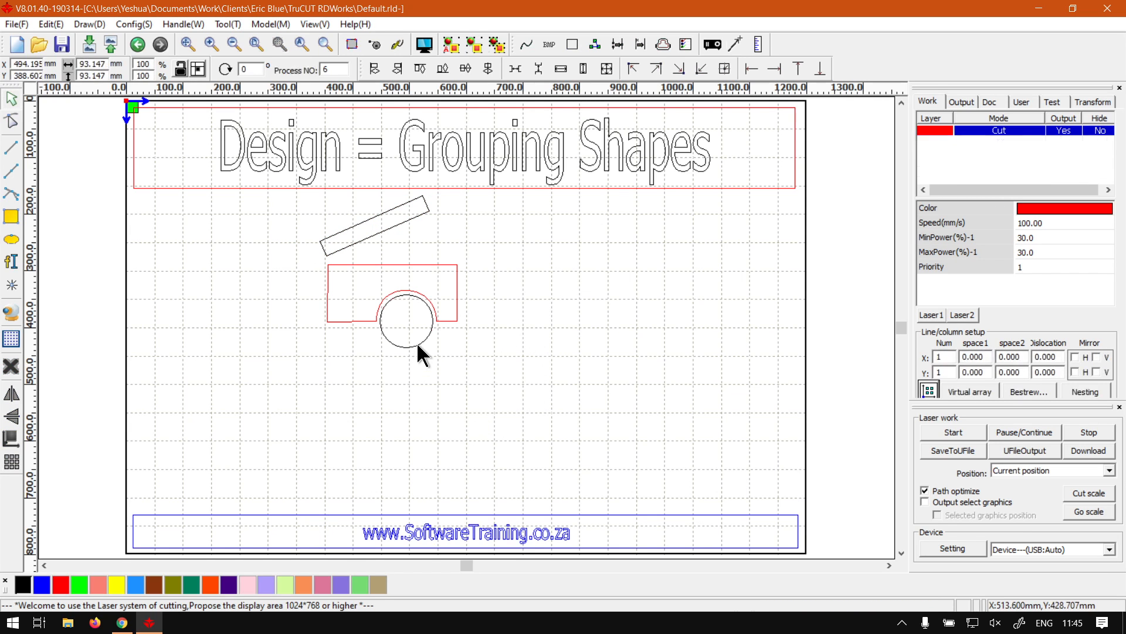
pyautogui.click(403, 221)
pyautogui.moveTo(490, 399); pyautogui.dragTo(295, 189)
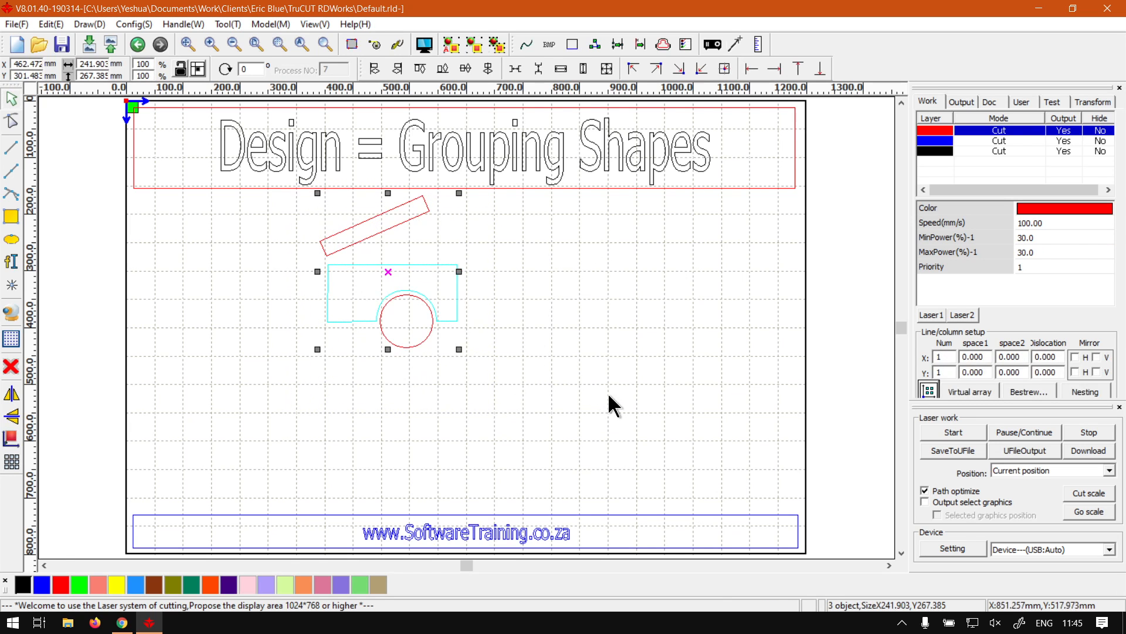
pyautogui.click(597, 378)
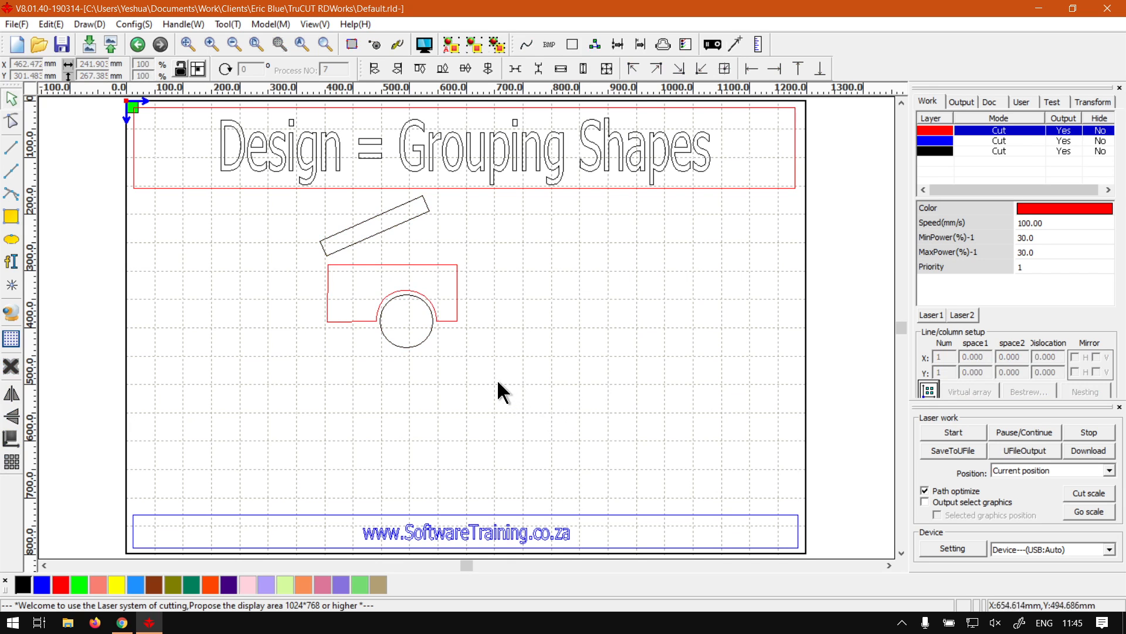
pyautogui.moveTo(498, 396); pyautogui.dragTo(276, 194)
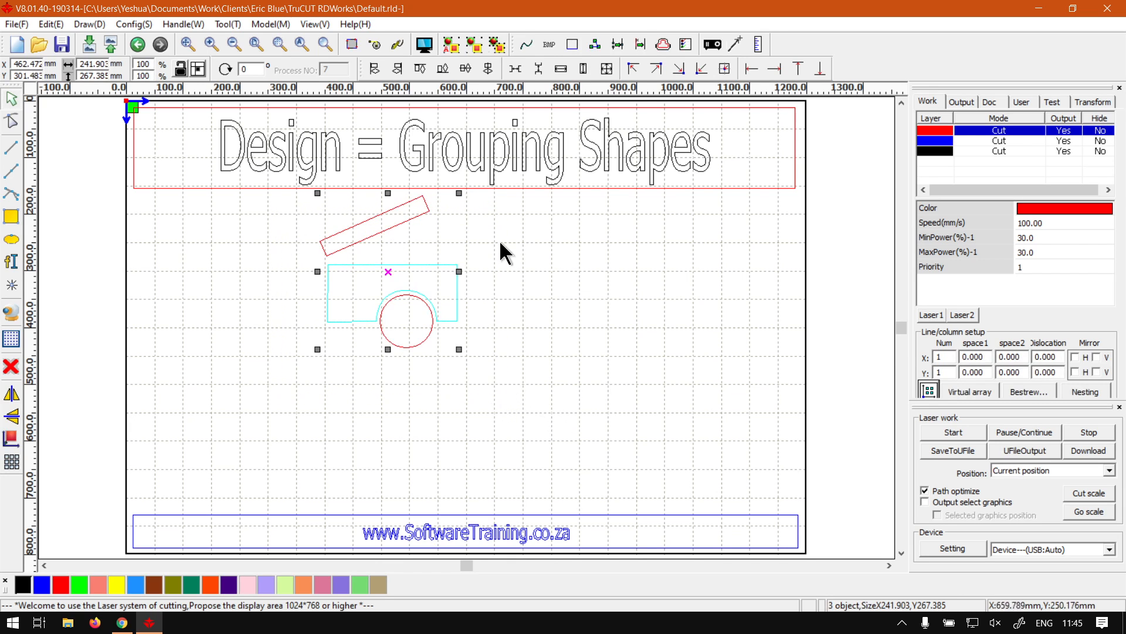
pyautogui.scroll(3, 523, 255)
pyautogui.scroll(-2, 300, 264)
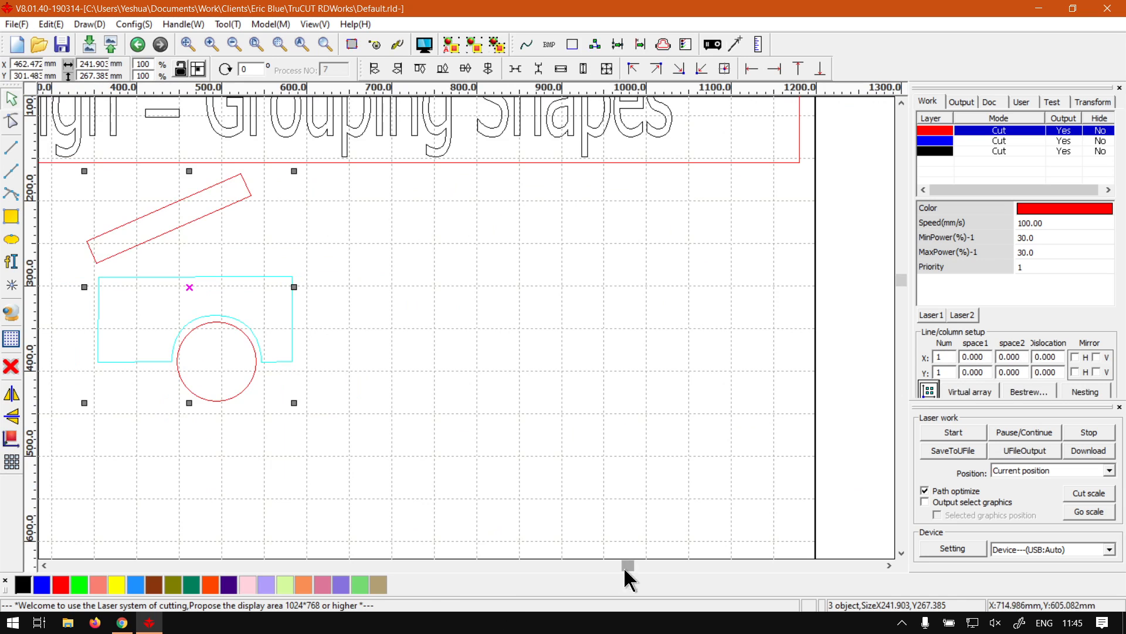
pyautogui.moveTo(625, 569); pyautogui.dragTo(588, 578)
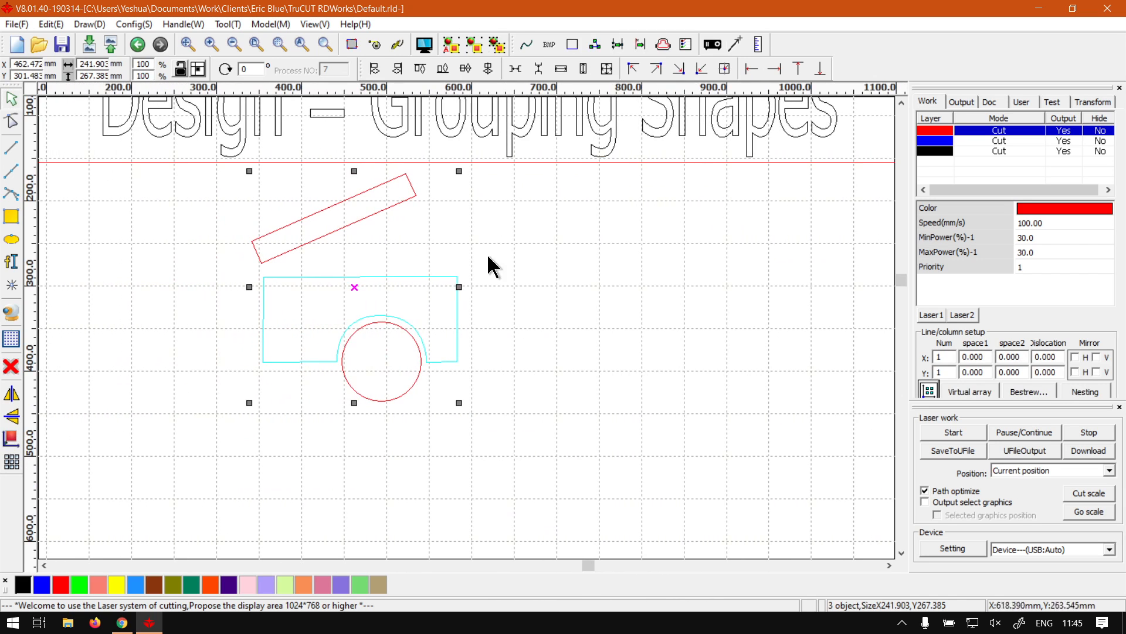
pyautogui.click(477, 49)
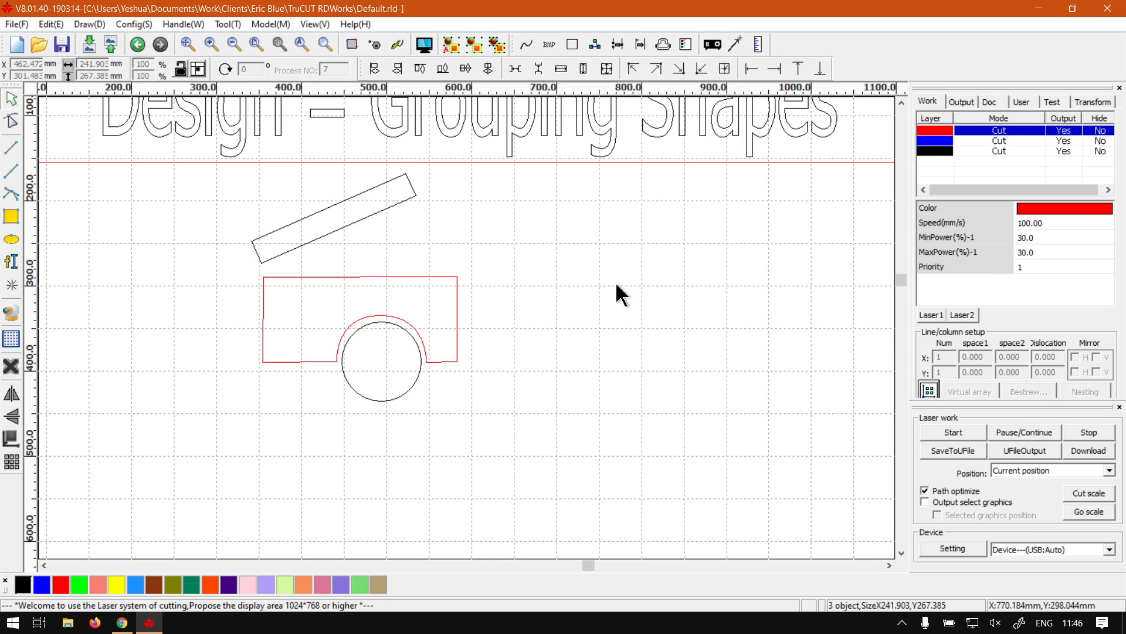
# Step: Move the grouped shapes down and to the right
pyautogui.click(441, 358)
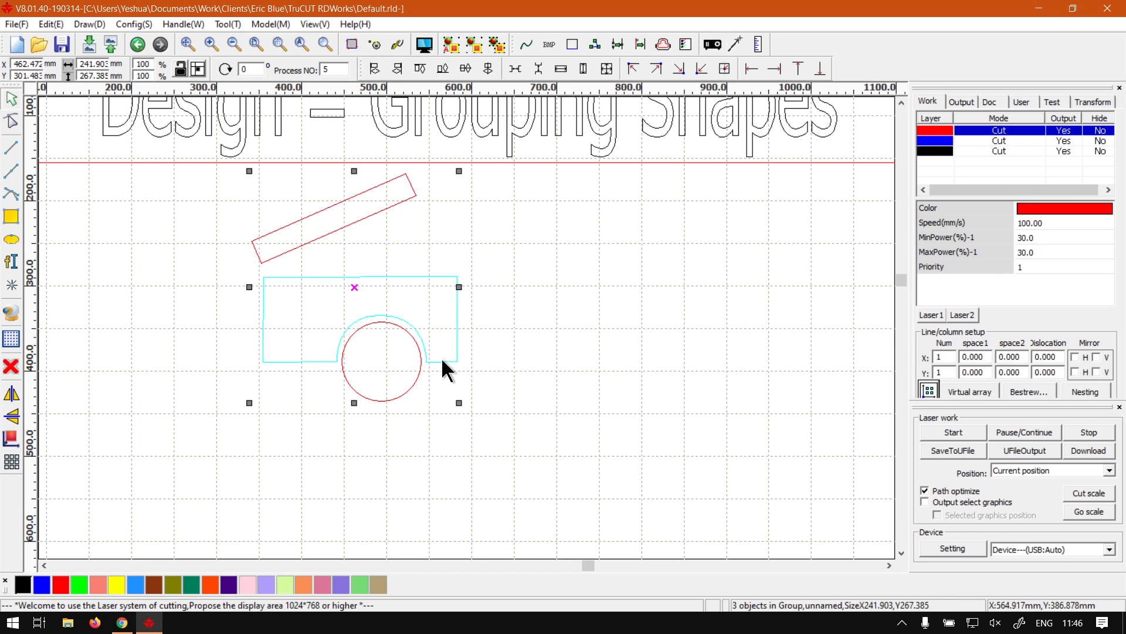
pyautogui.moveTo(441, 358); pyautogui.dragTo(511, 380)
pyautogui.click(649, 375)
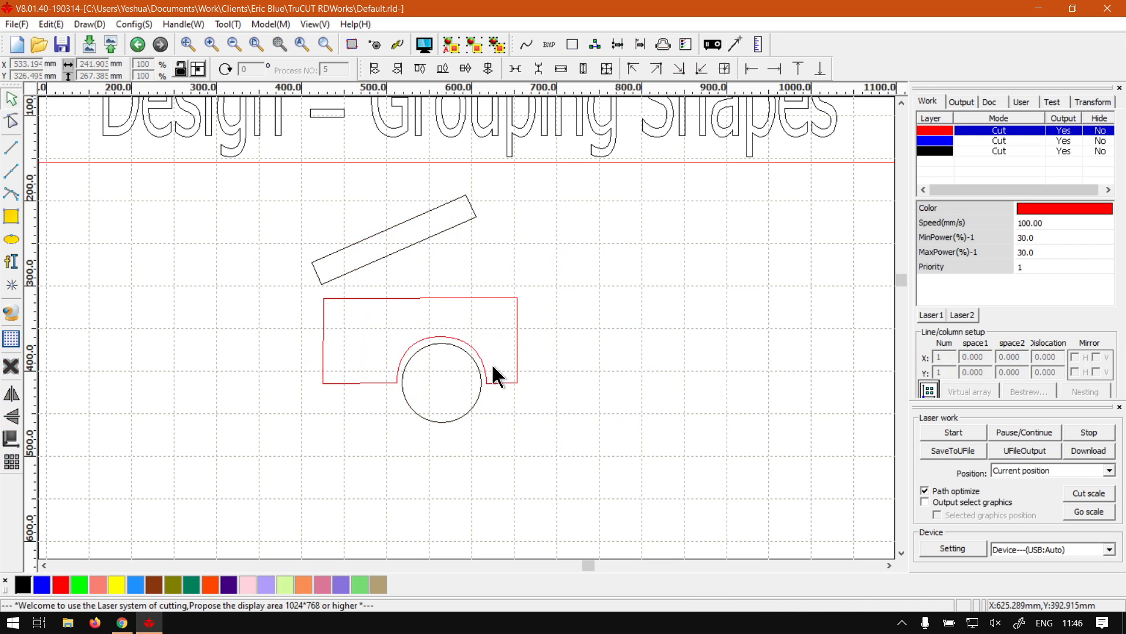
# Step: Ungroup the shapes and select the circle on its own
pyautogui.click(508, 381)
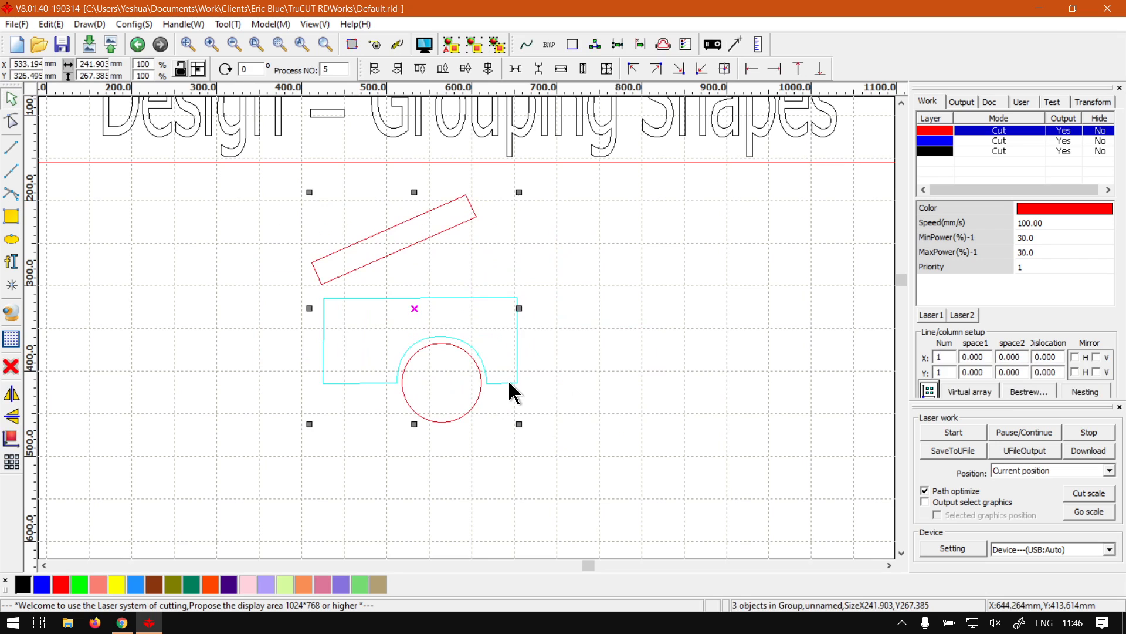
pyautogui.click(497, 43)
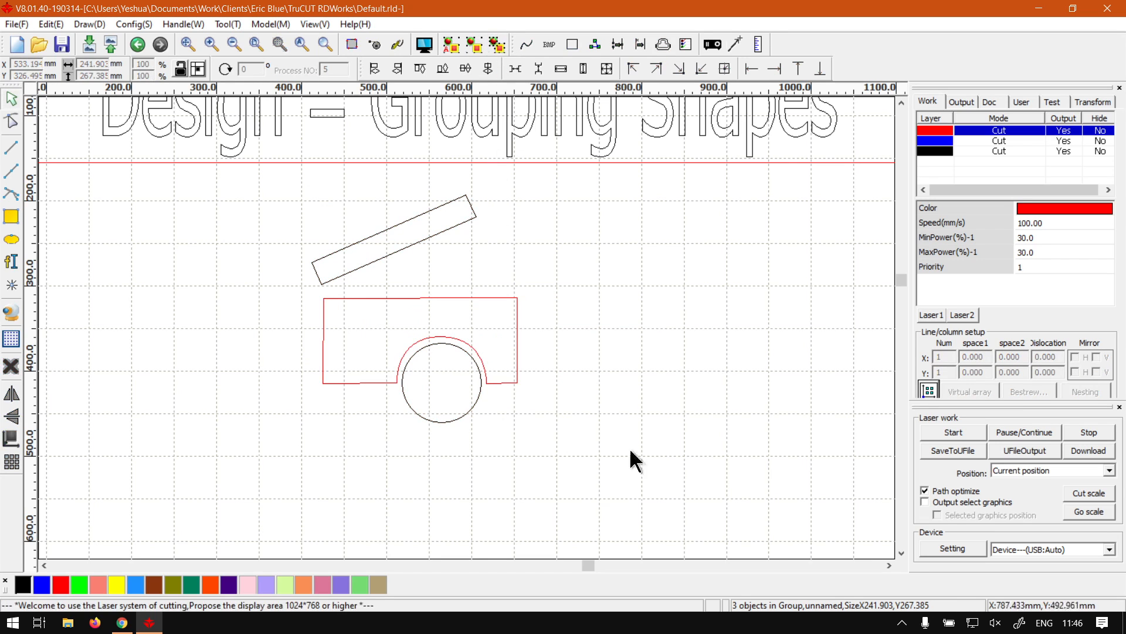
pyautogui.click(494, 383)
pyautogui.click(480, 380)
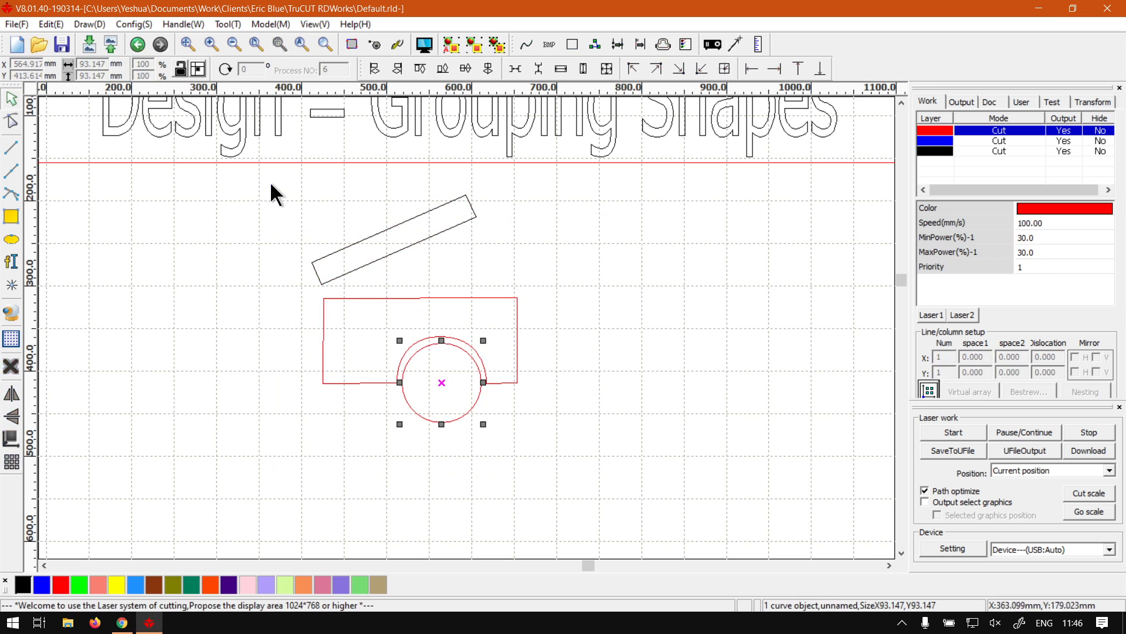
pyautogui.moveTo(271, 185); pyautogui.dragTo(271, 184)
pyautogui.click(471, 44)
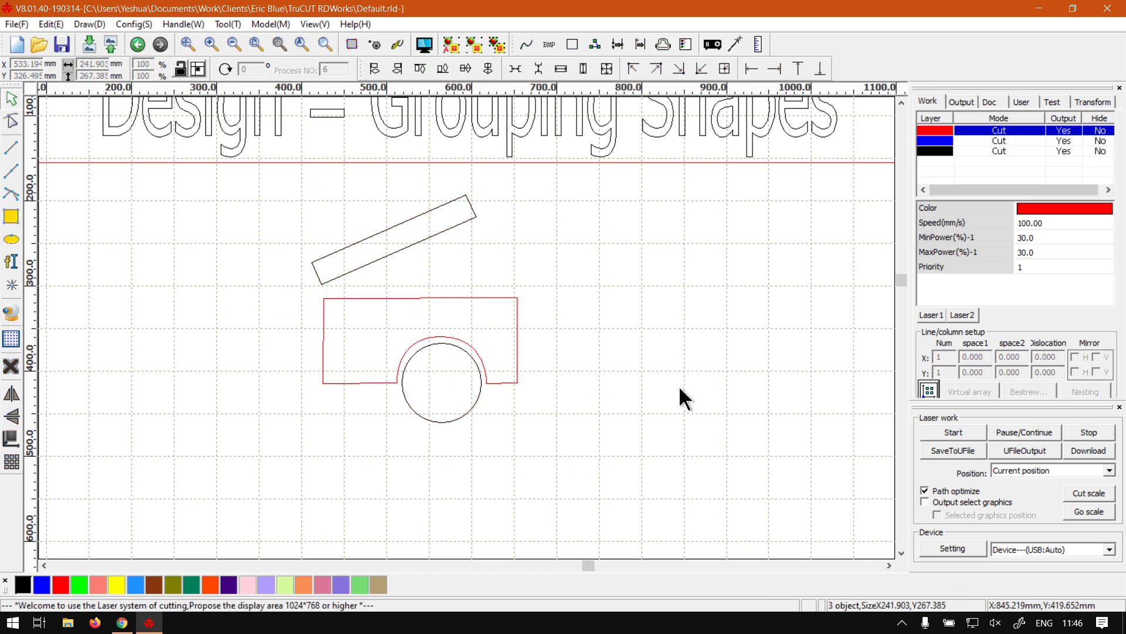
# Step: Draw a rectangle about 223 x 155 mm to the right with an ellipse inside it
pyautogui.click(11, 217)
pyautogui.moveTo(591, 255)
pyautogui.mouseDown()
pyautogui.moveTo(751, 386)
pyautogui.moveTo(780, 386)
pyautogui.mouseUp()
pyautogui.click(11, 238)
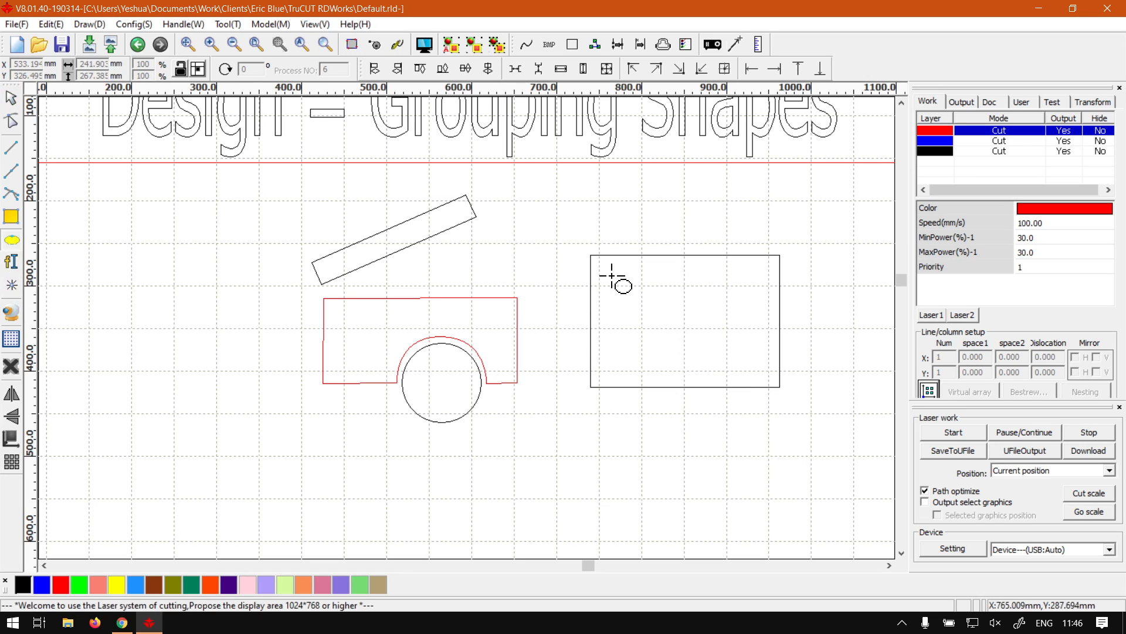
pyautogui.moveTo(612, 276); pyautogui.dragTo(708, 363)
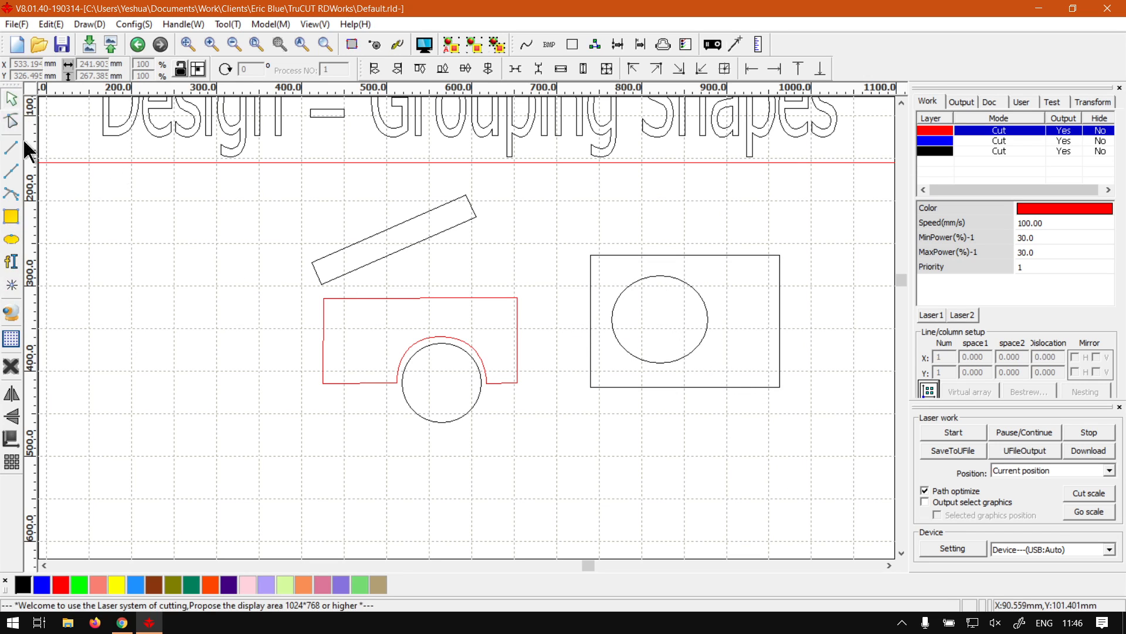
# Step: Draw a circle about 111 mm in diameter overlapping the rectangle's lower-right corner
pyautogui.click(11, 239)
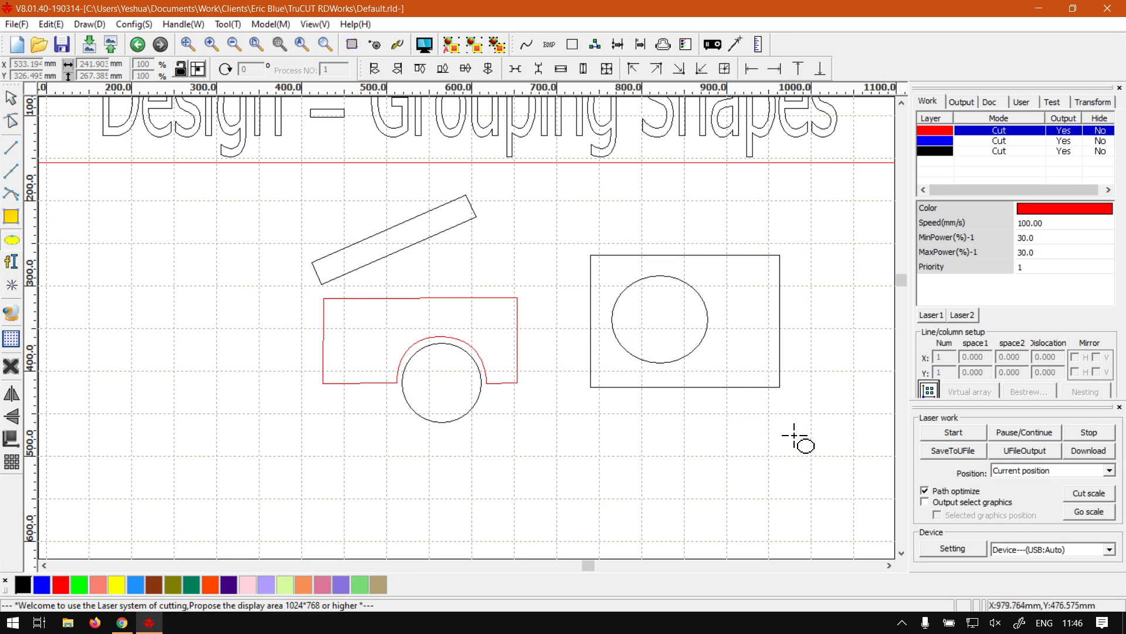
pyautogui.moveTo(817, 445); pyautogui.dragTo(723, 350)
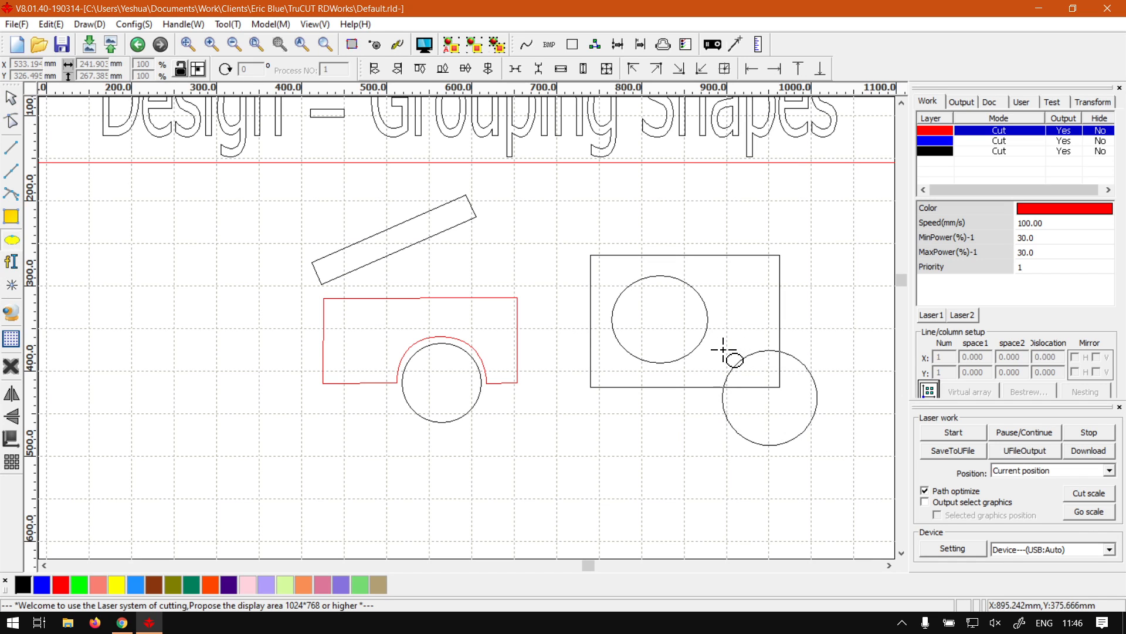
pyautogui.click(10, 100)
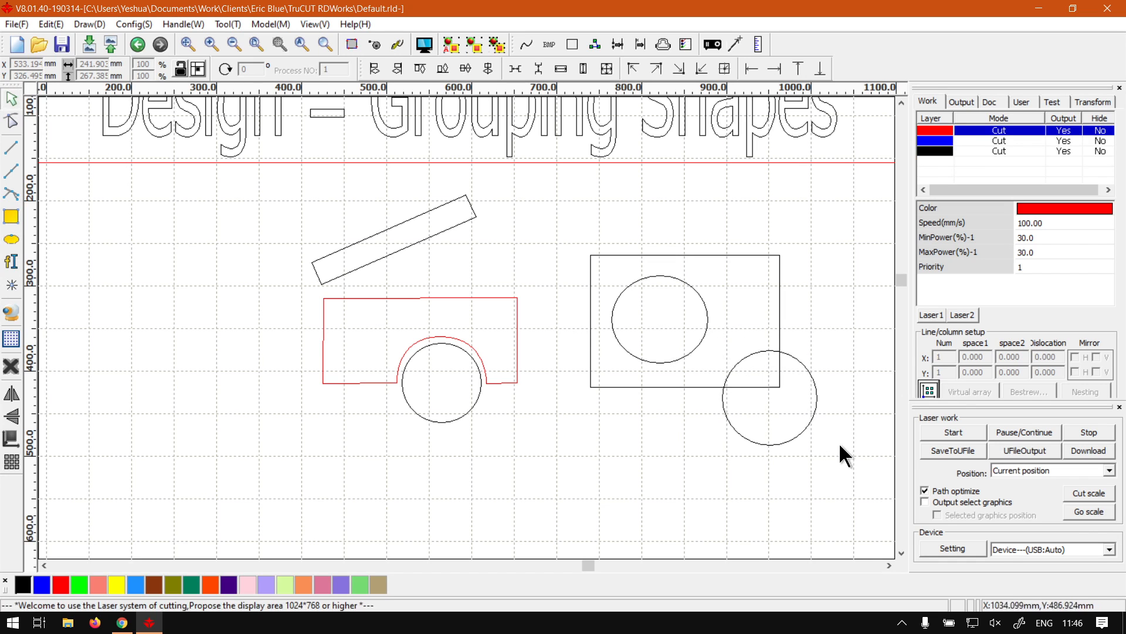
# Step: Group the new rectangle and ellipse and move the group up and to the left
pyautogui.moveTo(840, 451); pyautogui.dragTo(557, 216)
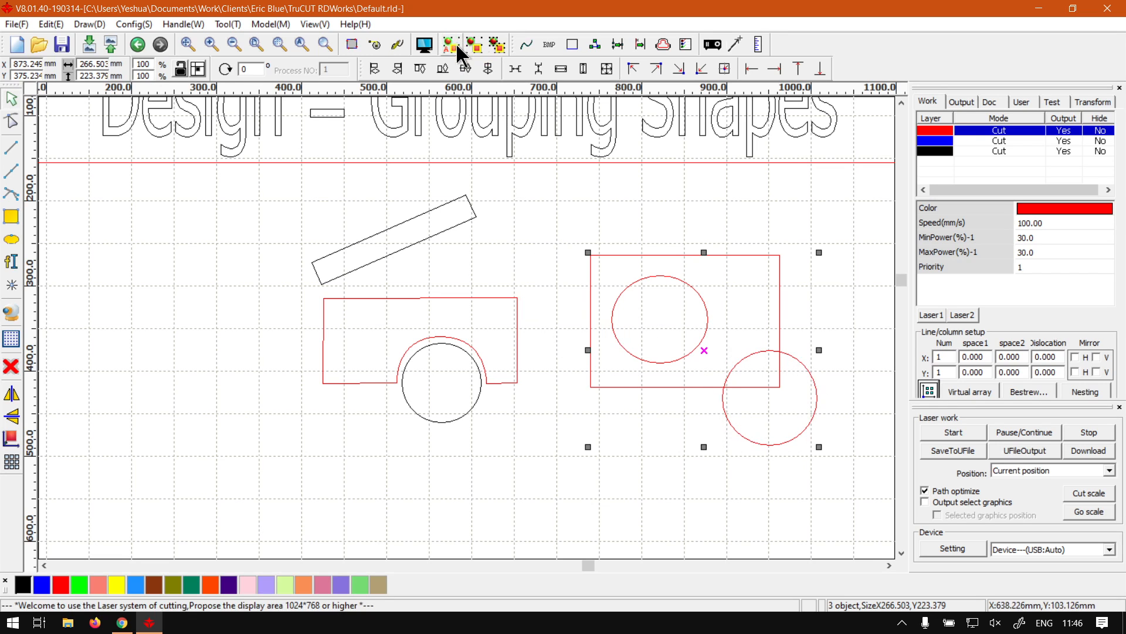
pyautogui.click(666, 505)
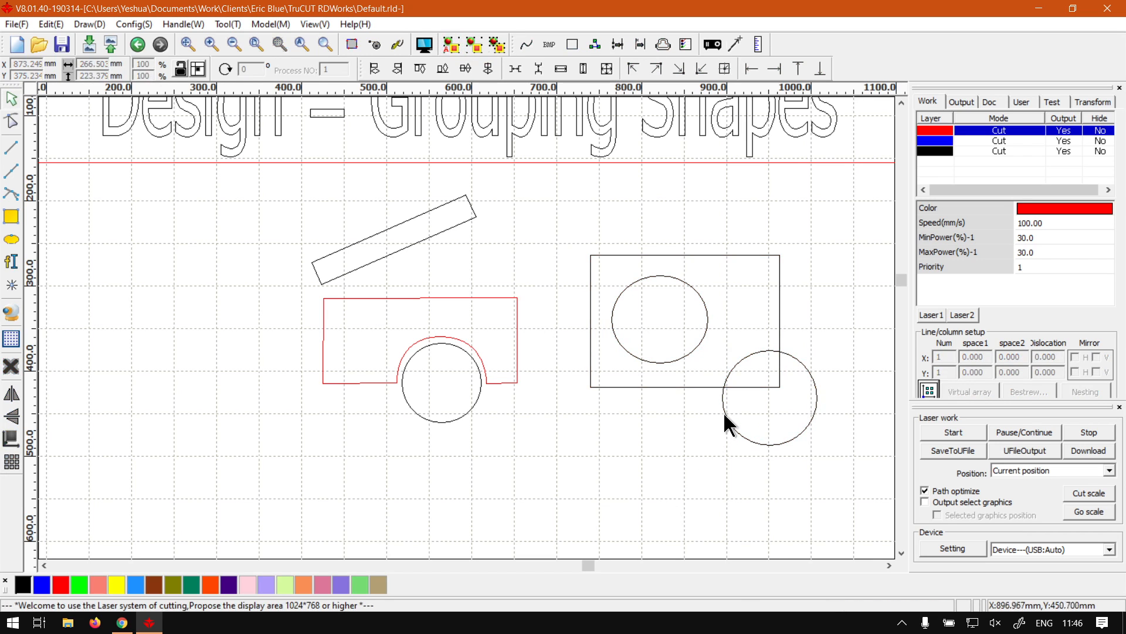
pyautogui.click(722, 412)
pyautogui.click(675, 387)
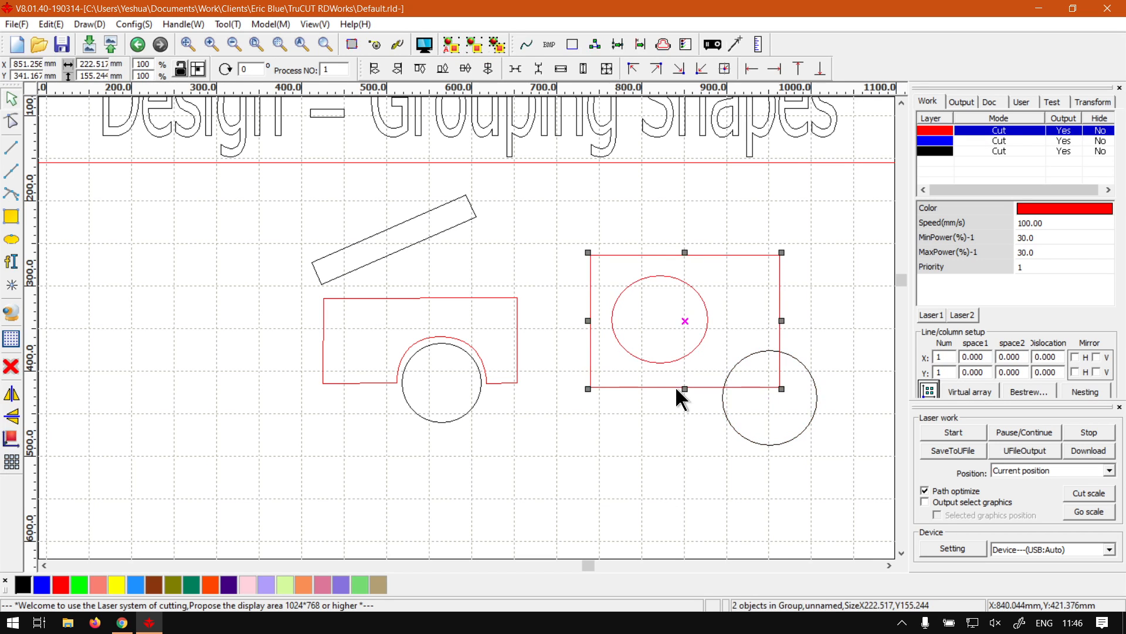
pyautogui.moveTo(675, 387); pyautogui.dragTo(649, 341)
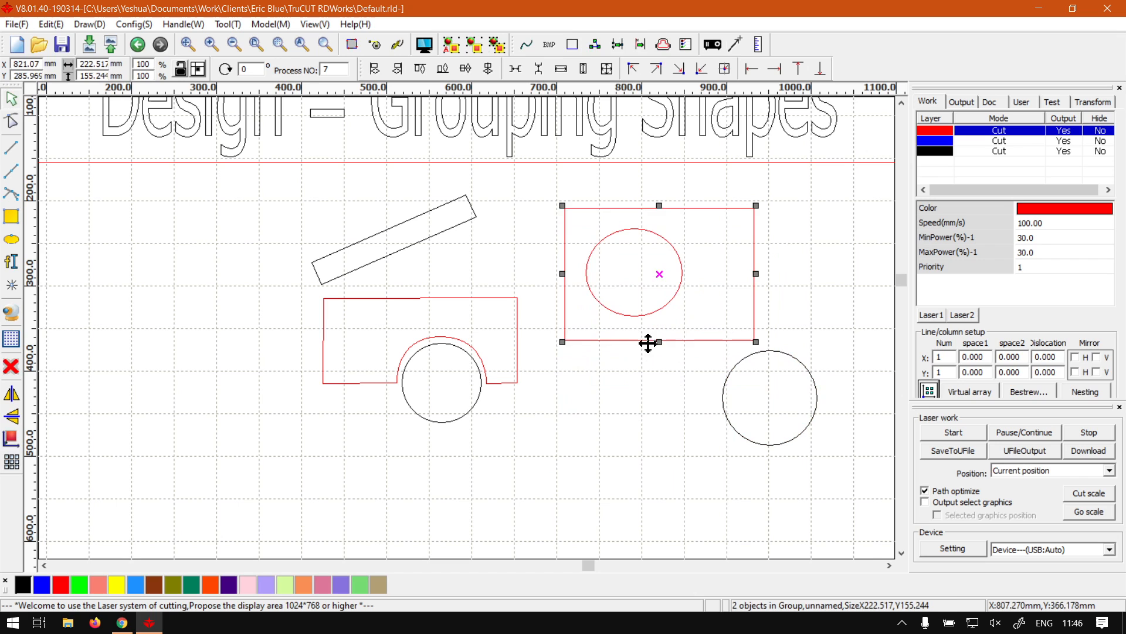
# Step: Select the new rectangle group and the overlapping circle and delete them
pyautogui.click(670, 411)
pyautogui.click(725, 408)
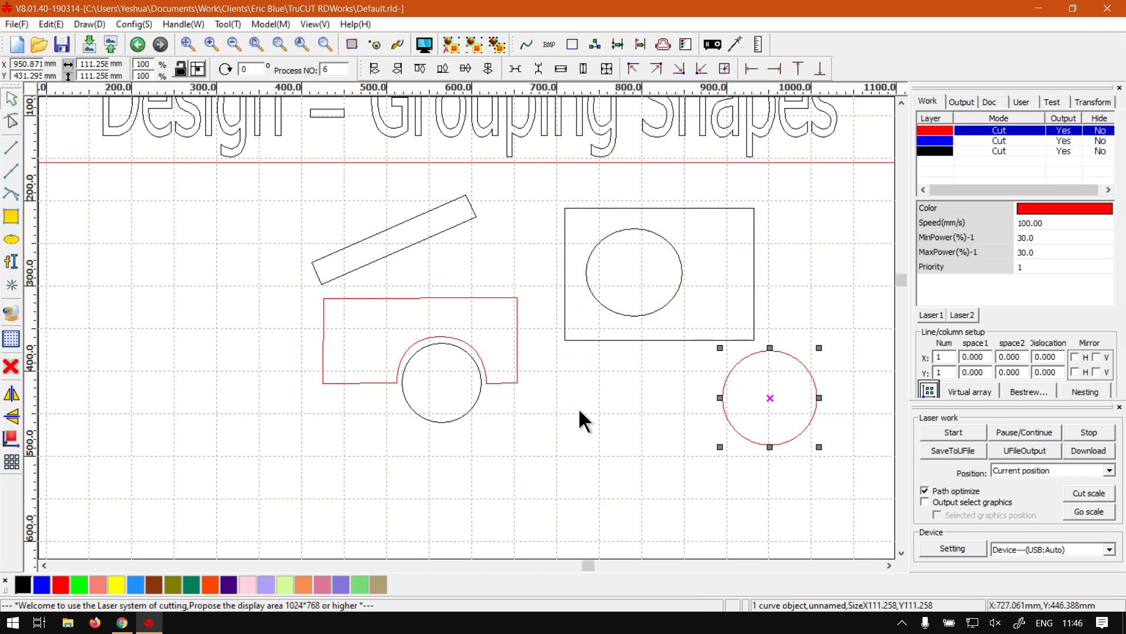
pyautogui.moveTo(880, 511); pyautogui.dragTo(559, 196)
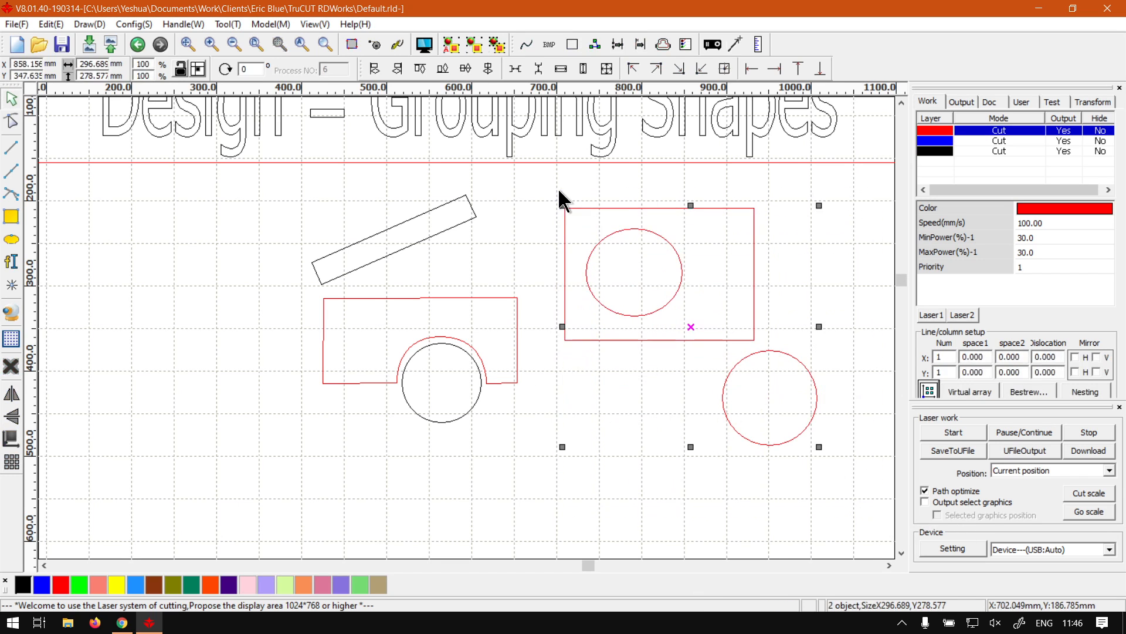
pyautogui.press('Delete')
pyautogui.scroll(-1, 587, 404)
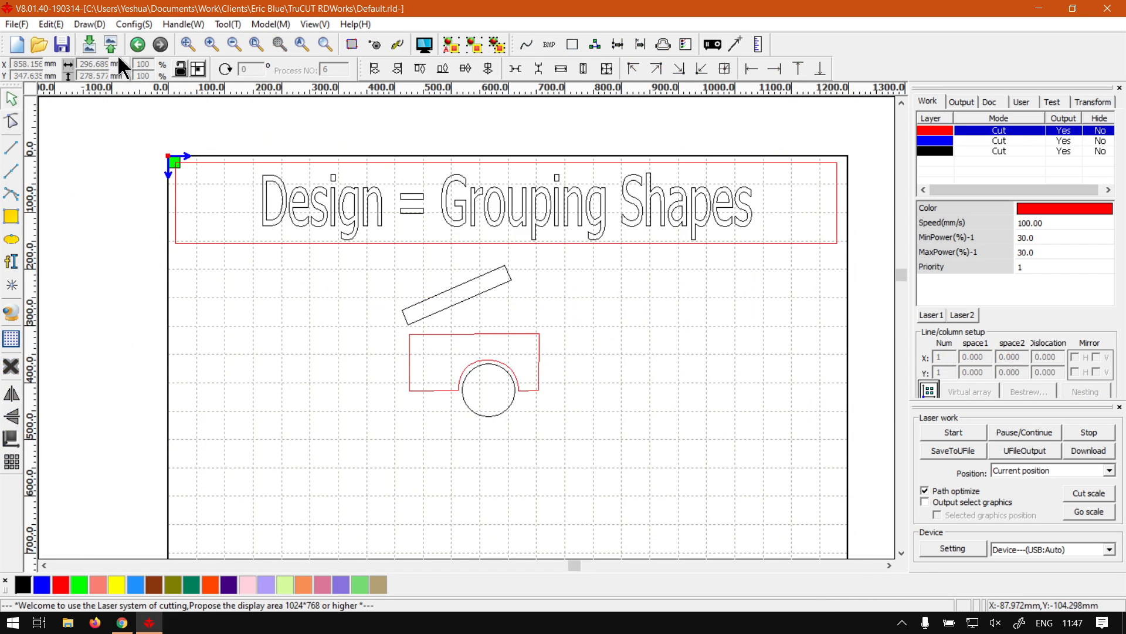
pyautogui.click(256, 43)
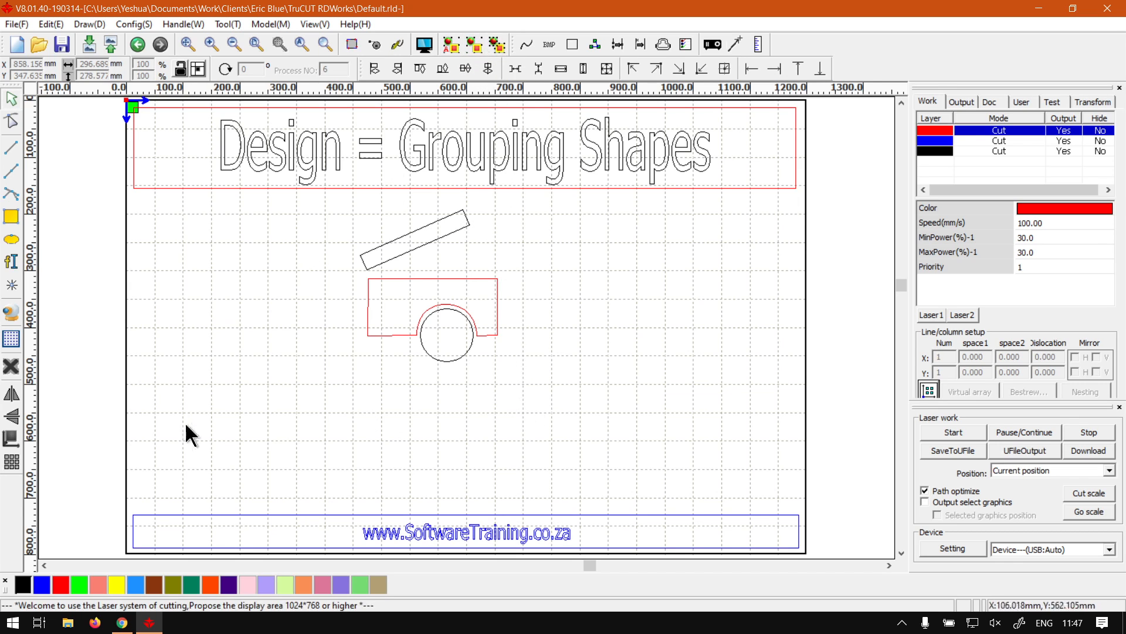
# Step: Switch to the browser showing the softwaretraining.co.za website
pyautogui.click(122, 622)
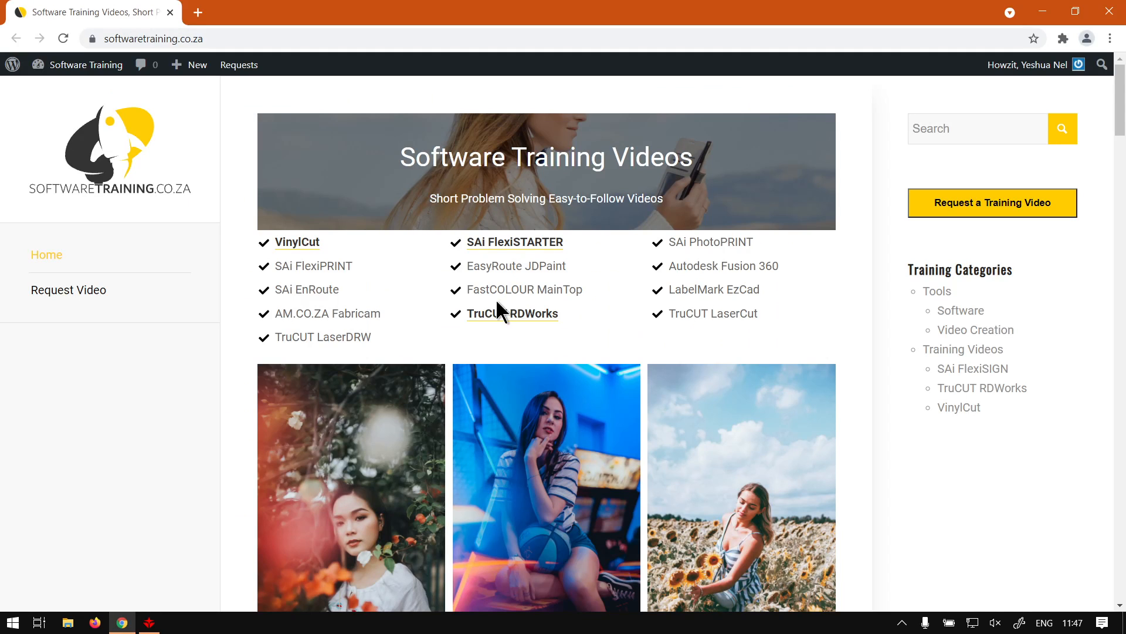